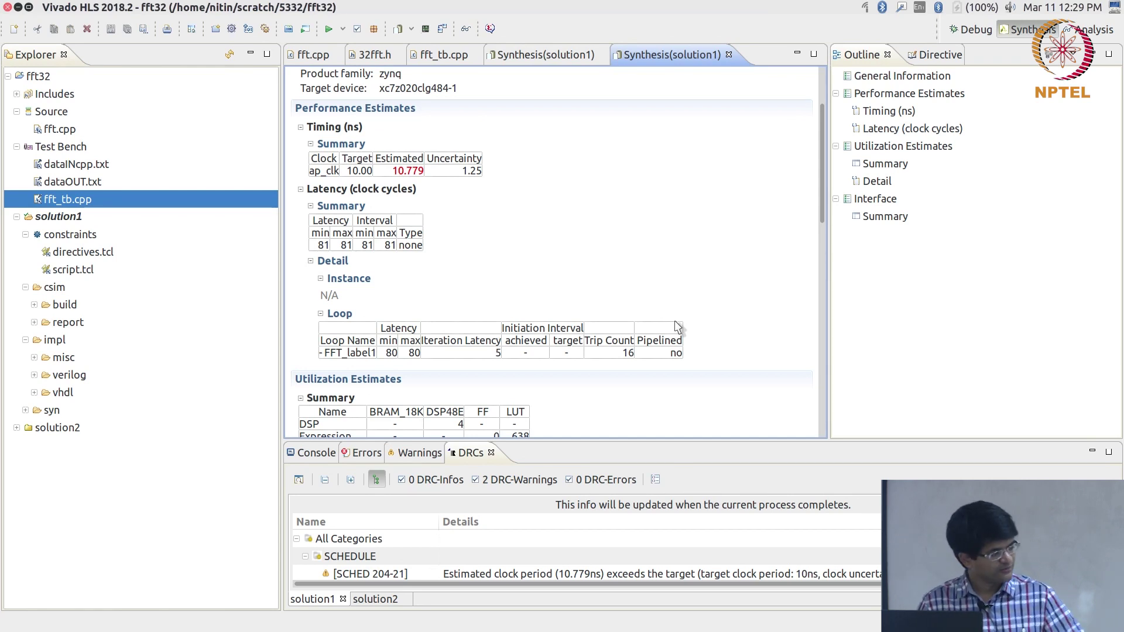
Switch to the Analysis perspective and show the FFT0 module's schedule, latency 81
left_click(1093, 32)
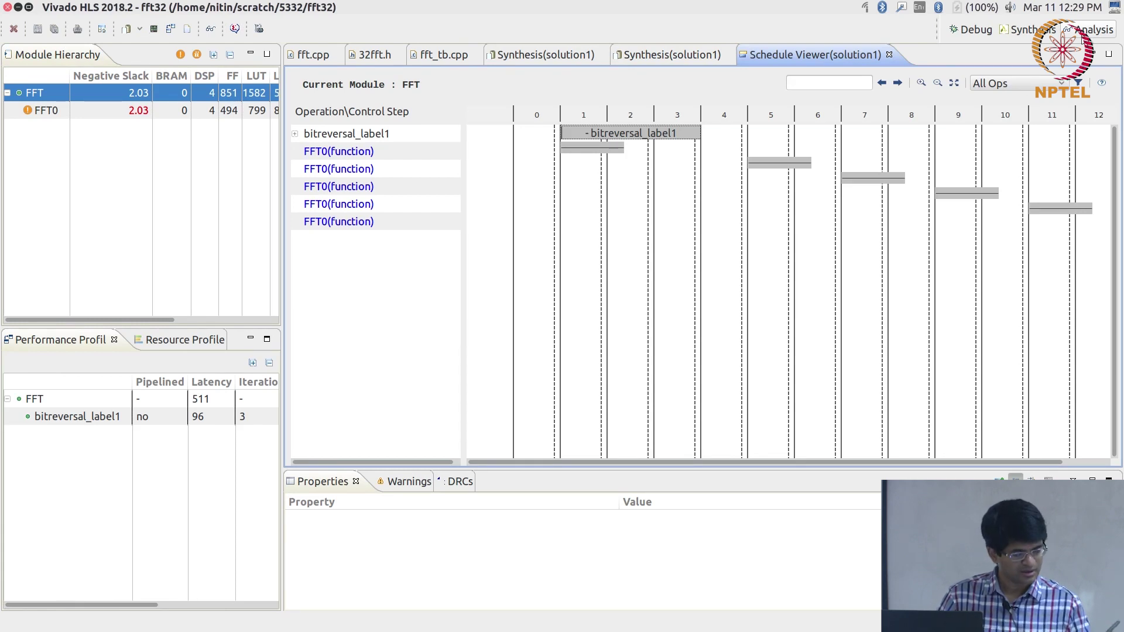
left_click(7, 92)
double_click(23, 86)
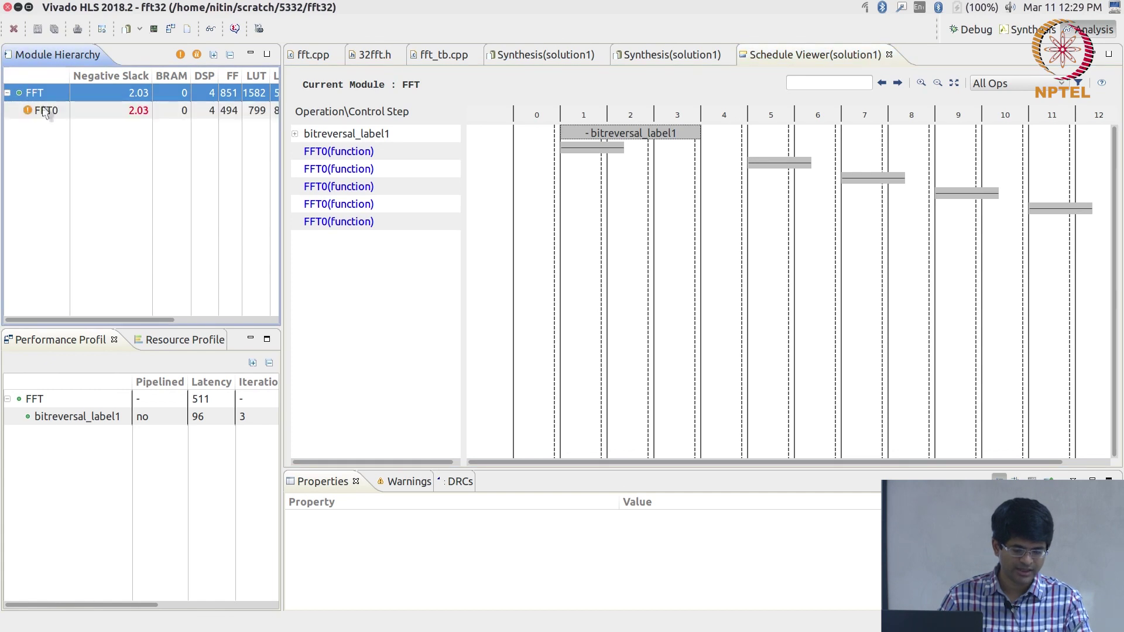
left_click(46, 111)
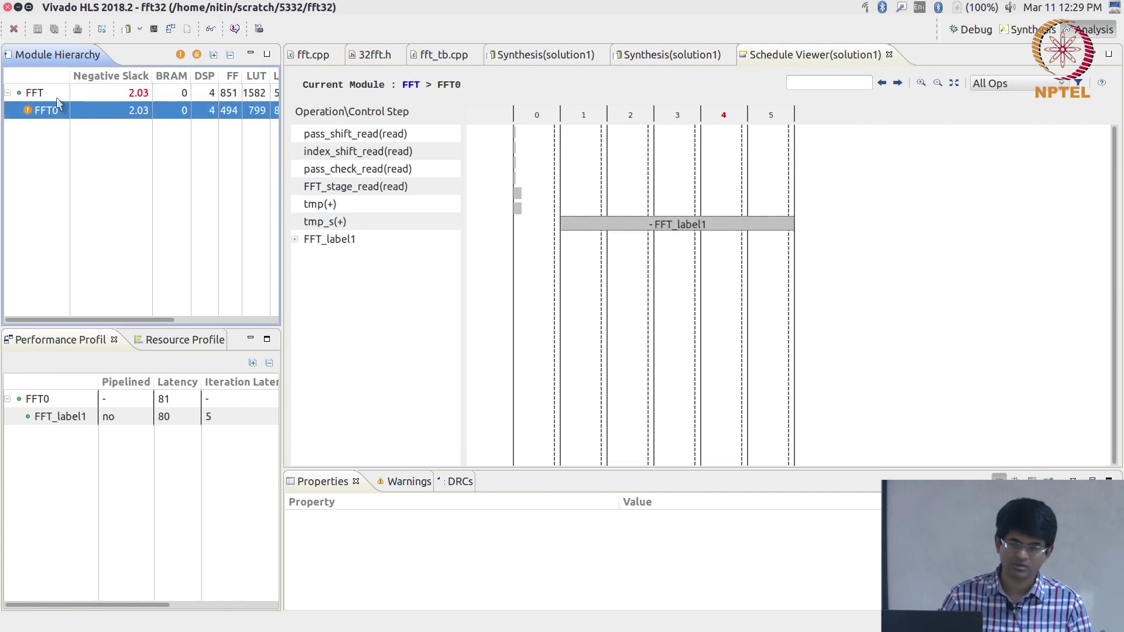
Show the top-level FFT module's schedule: bitreversal_label1 plus five FFT0 calls, total latency 511
left_click(54, 94)
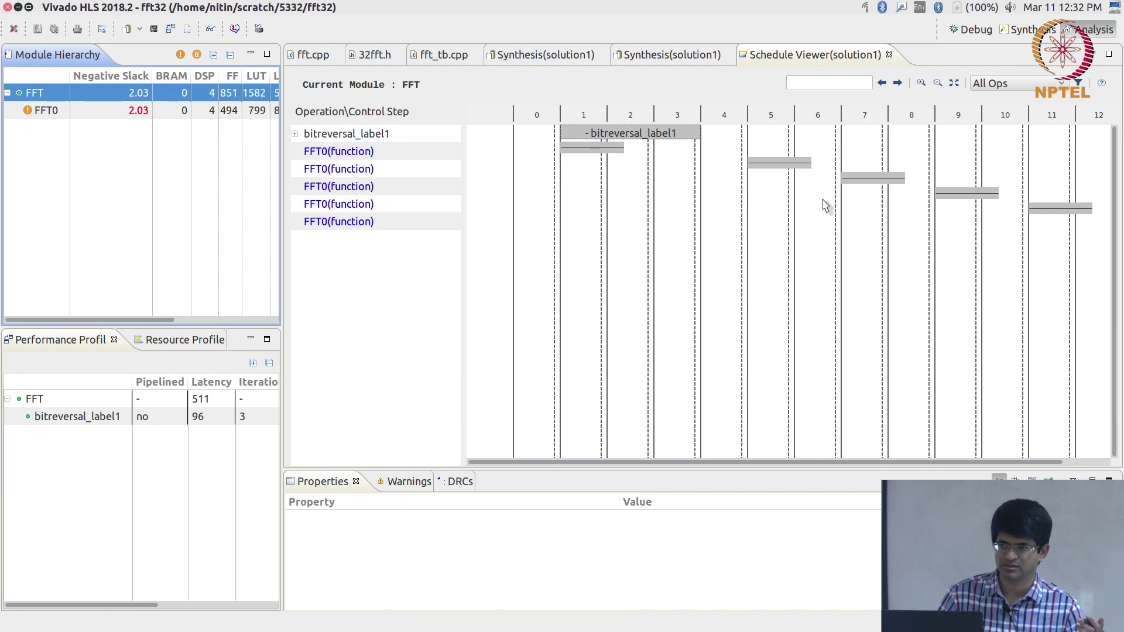
Inspect the first FFT0 call, then drill into FFT0 and select the tmp(+) addition
left_click(599, 147)
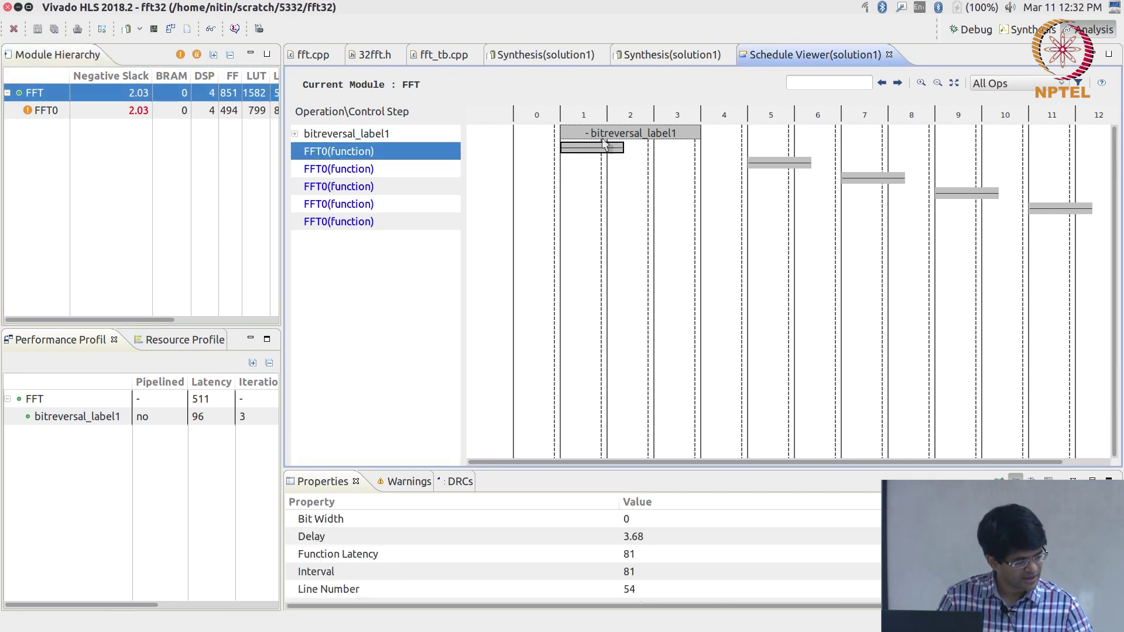
double_click(329, 152)
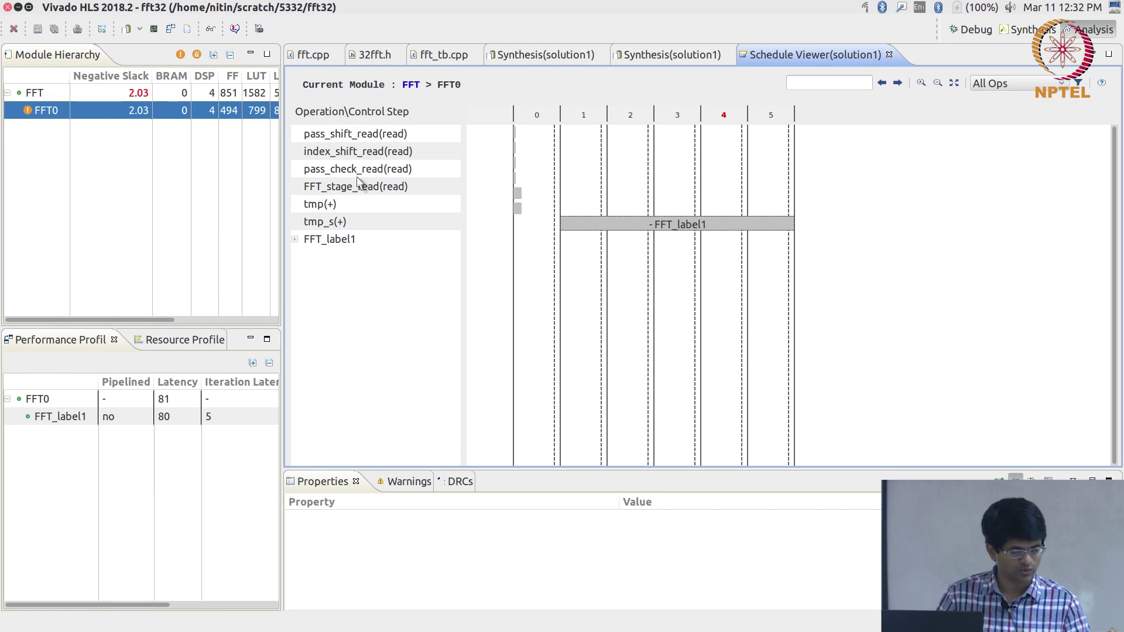
left_click(331, 200)
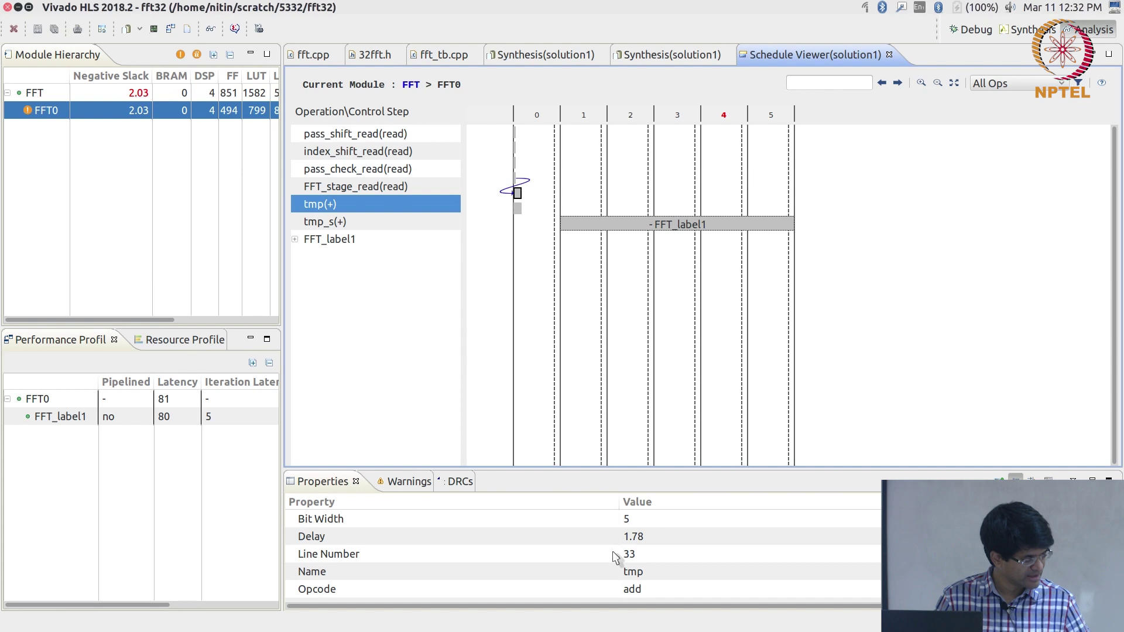
Check the tmp addition's Line Number and Source File properties
scroll(584, 555, "down", 1)
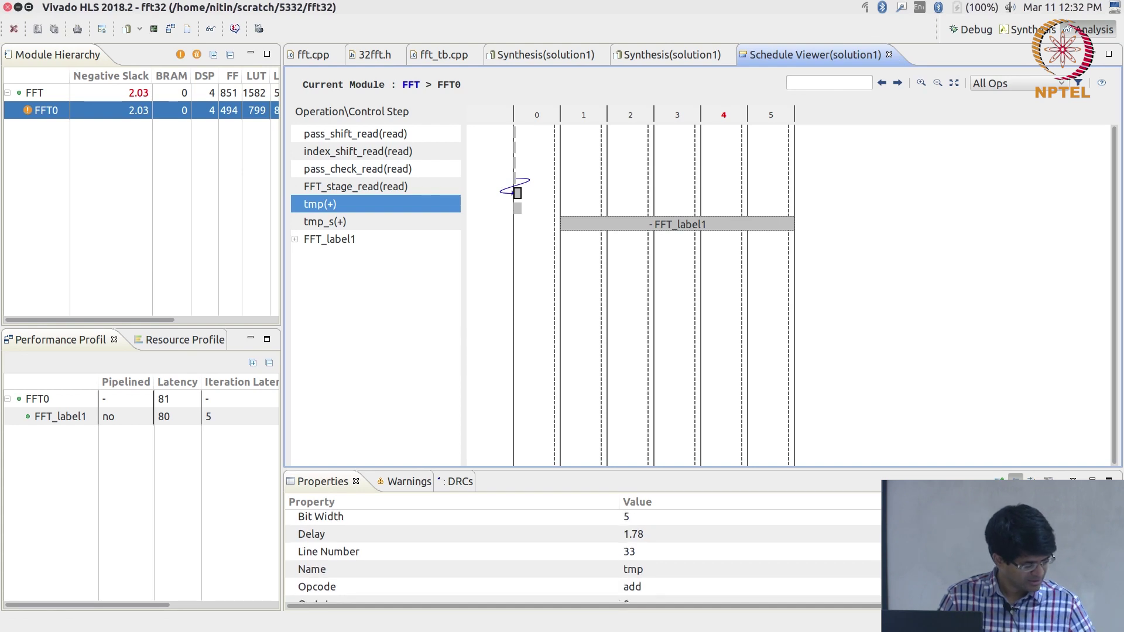
left_click(628, 550)
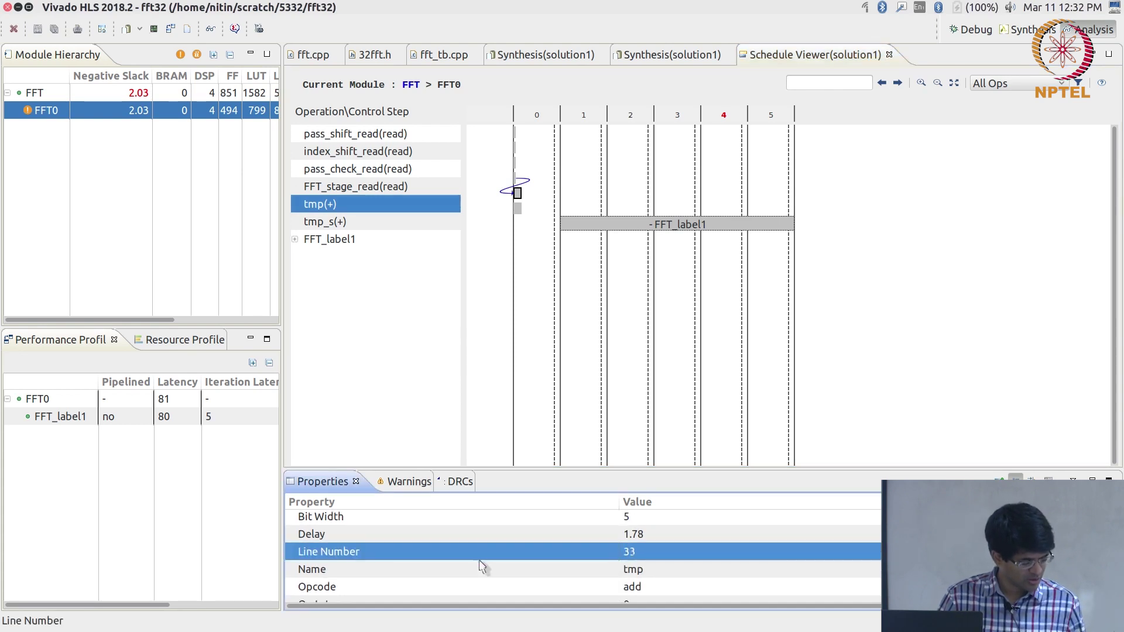
scroll(584, 556, "down", 5)
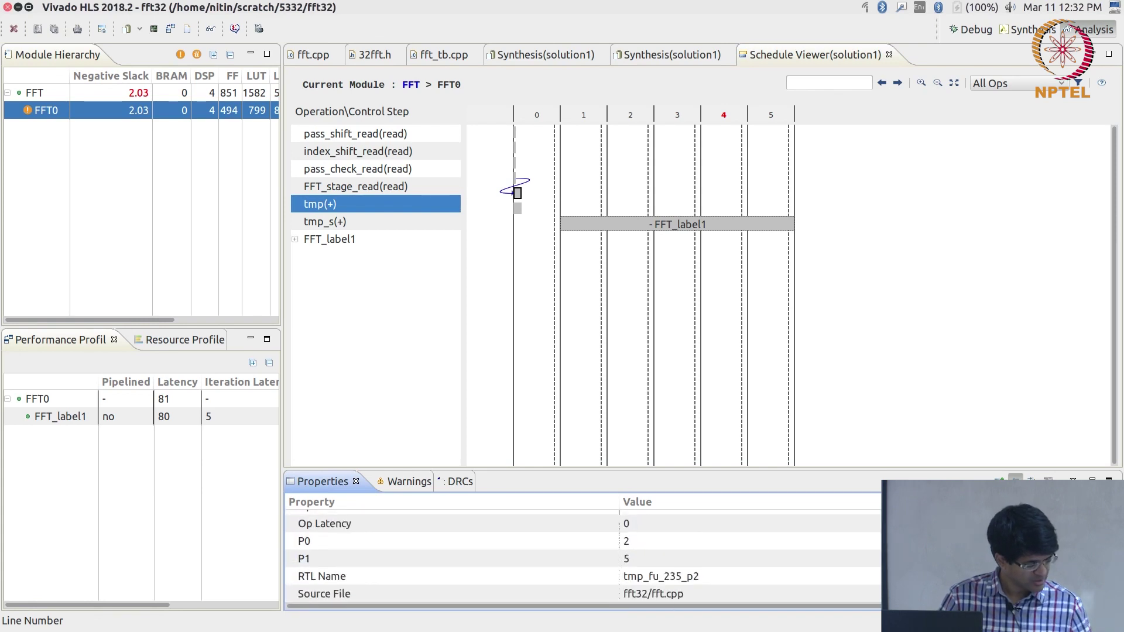
left_click(665, 594)
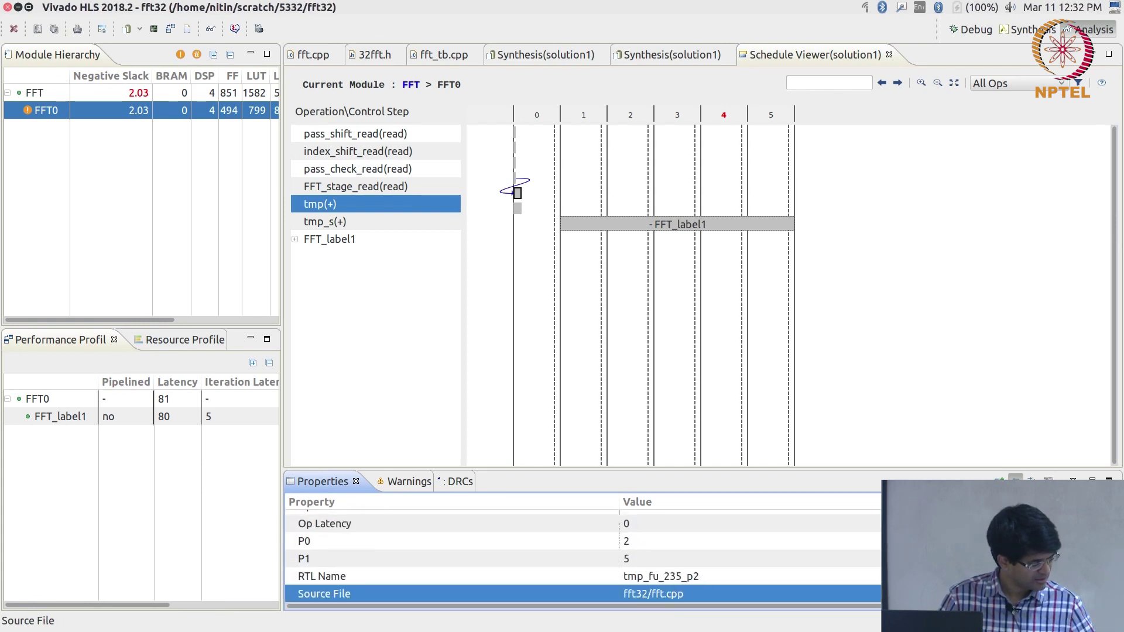
scroll(644, 538, "up", 3)
left_click(652, 523)
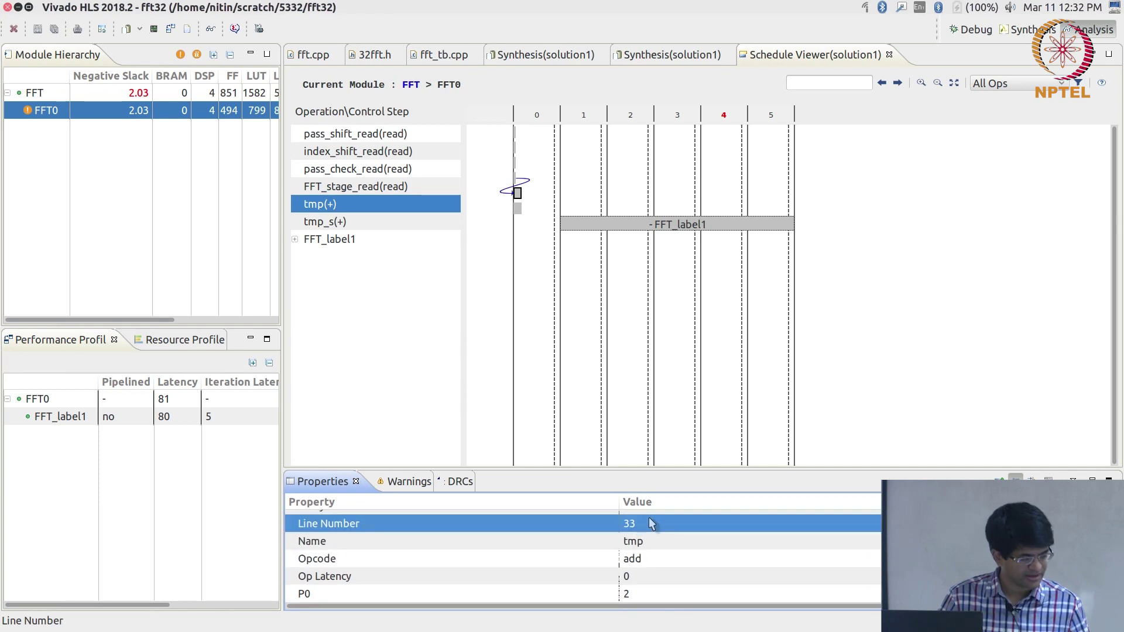
In fft.cpp, select the line 33 if statement checking butterfly_span<FFT_stage-1
left_click(314, 54)
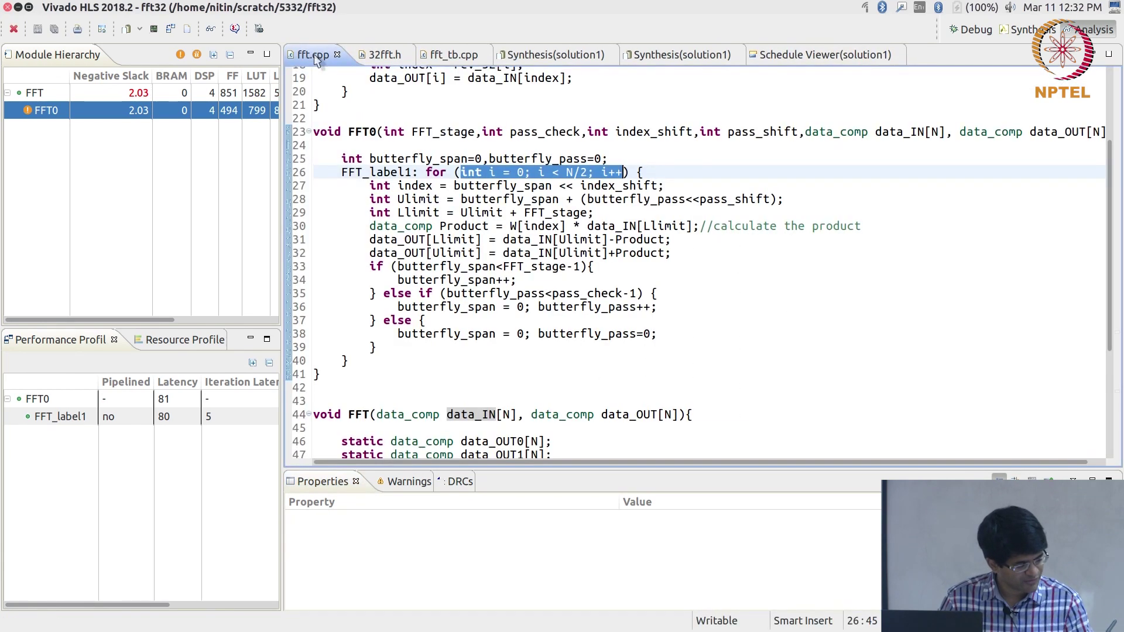
double_click(394, 267)
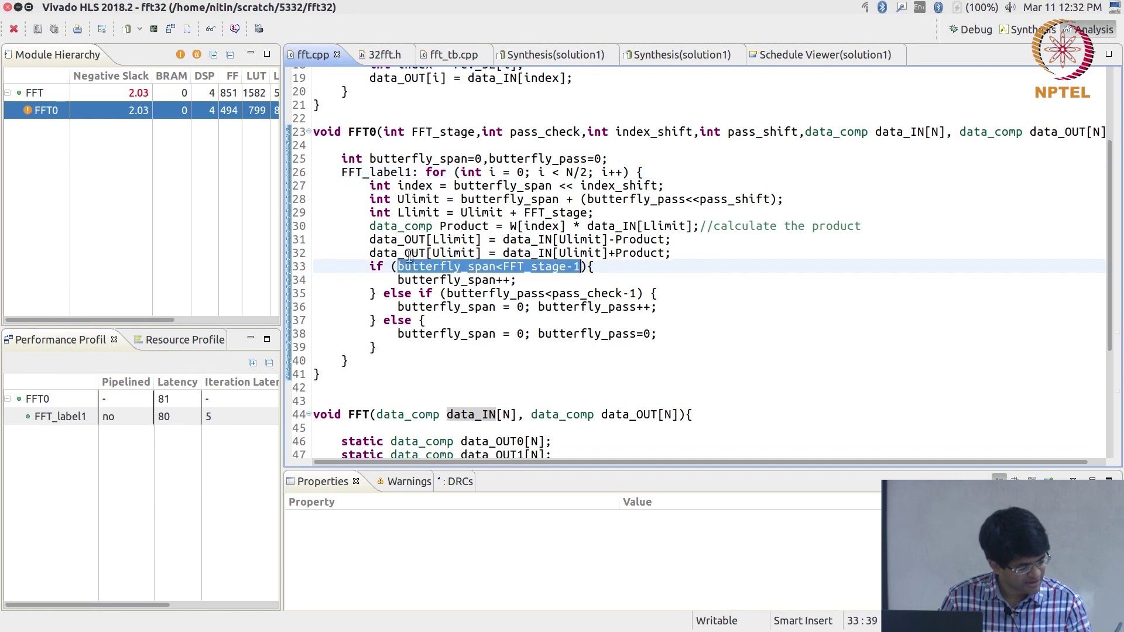
left_click_drag(370, 266, 603, 264)
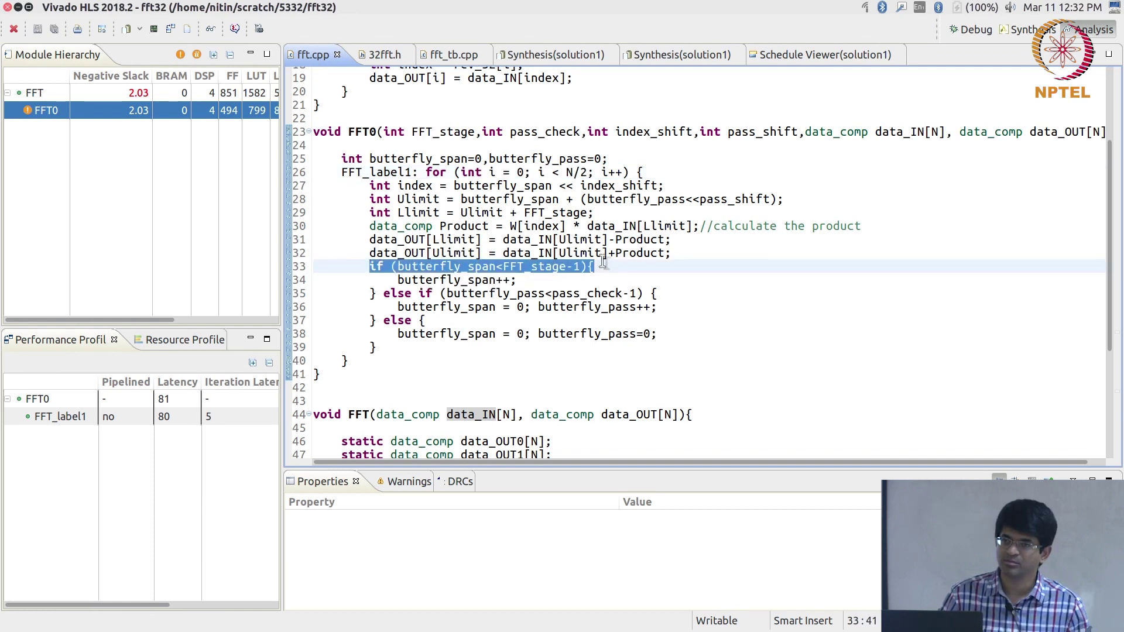
Back in the FFT0 schedule, confirm the tmp addition is 5-bit, 1.78 delay, line 33
left_click(810, 52)
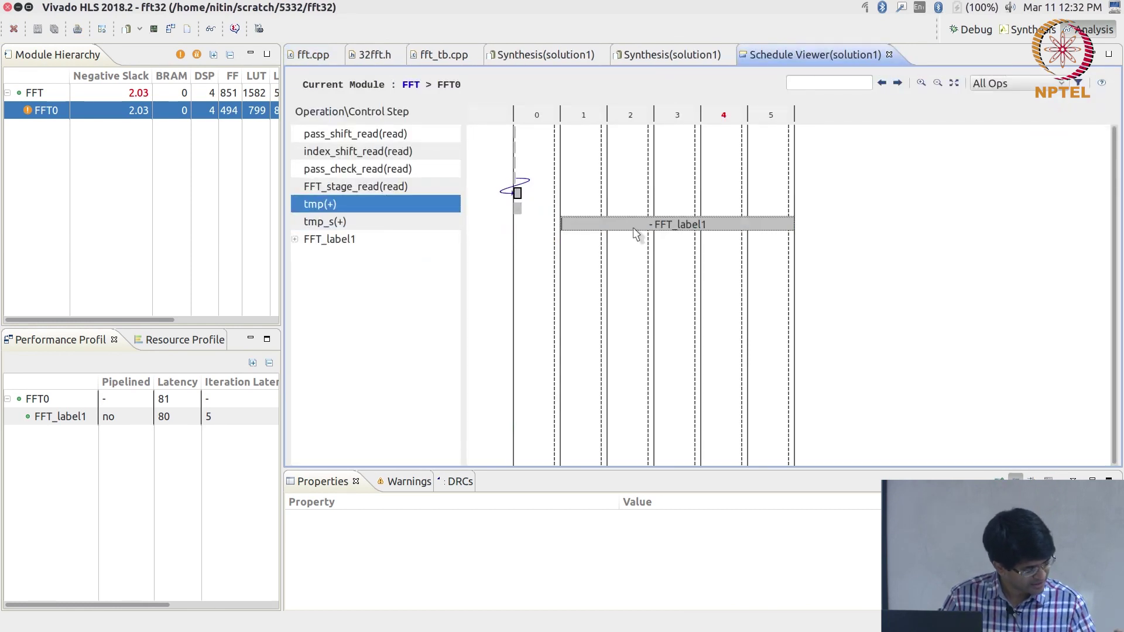
left_click(345, 202)
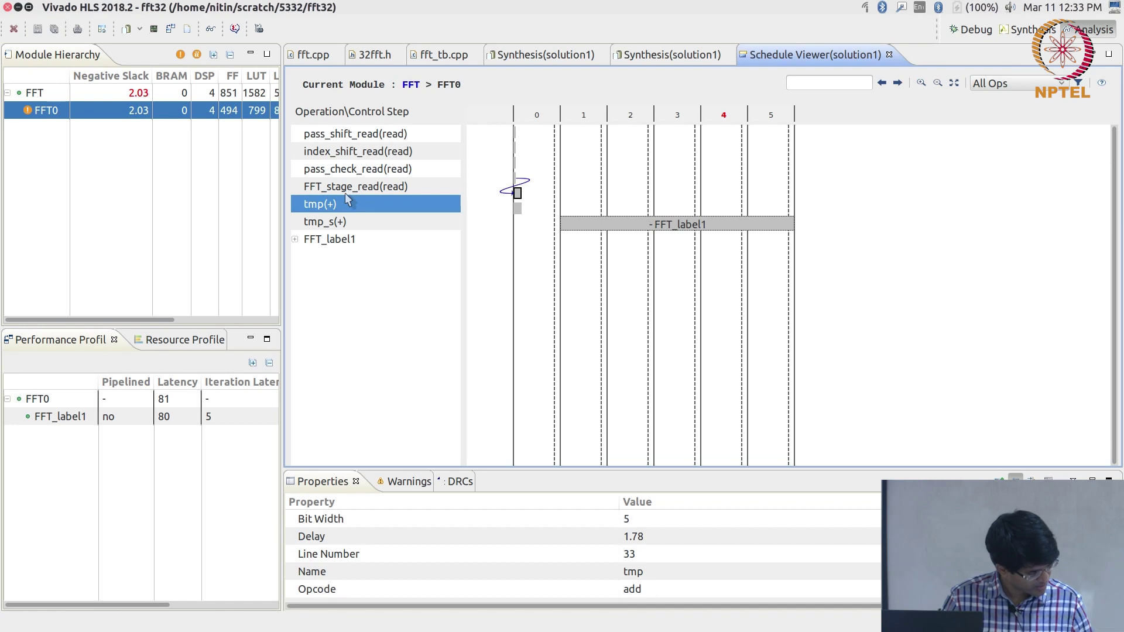
left_click(636, 556)
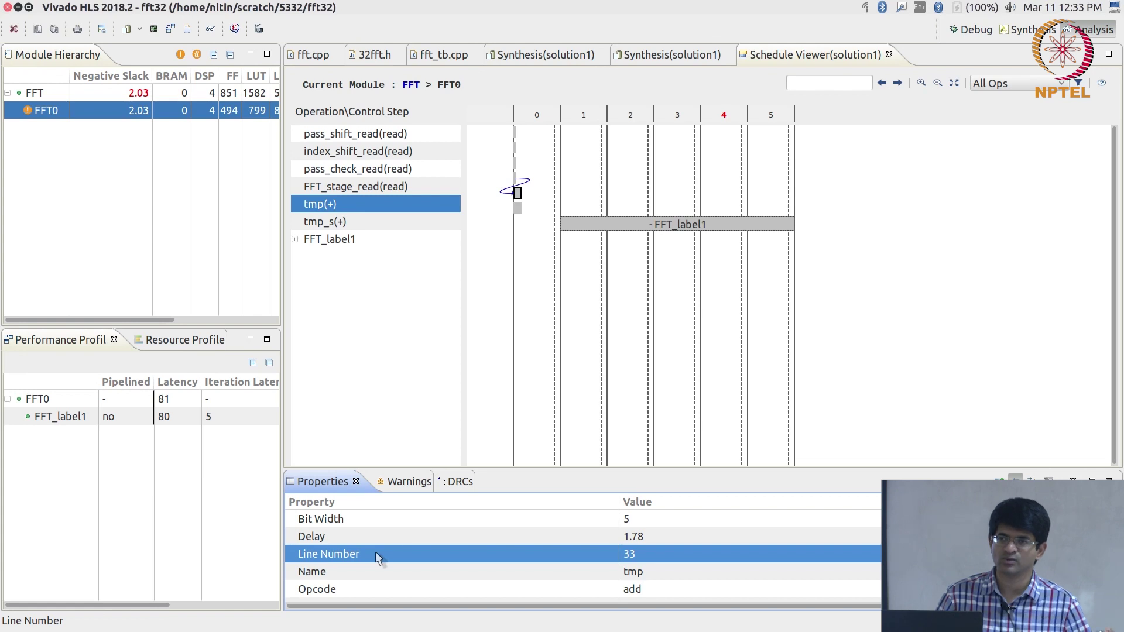
Inspect FFT_label1's i(phi_mux) and exitcond(icmp) operations, then return to the top-level FFT schedule
left_click(296, 239)
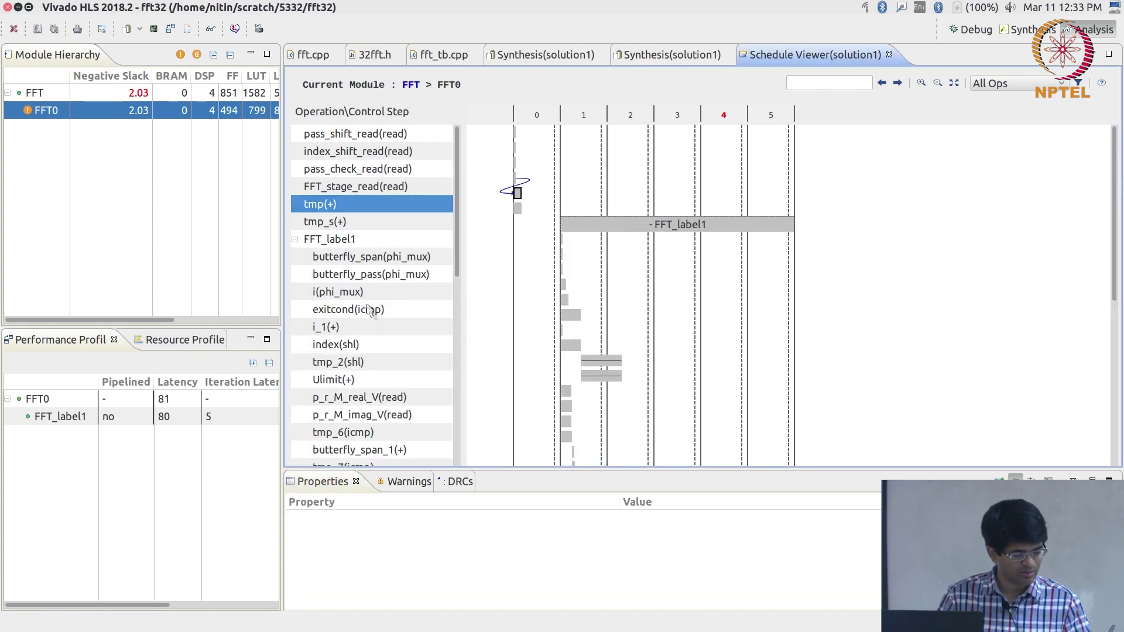
left_click(352, 293)
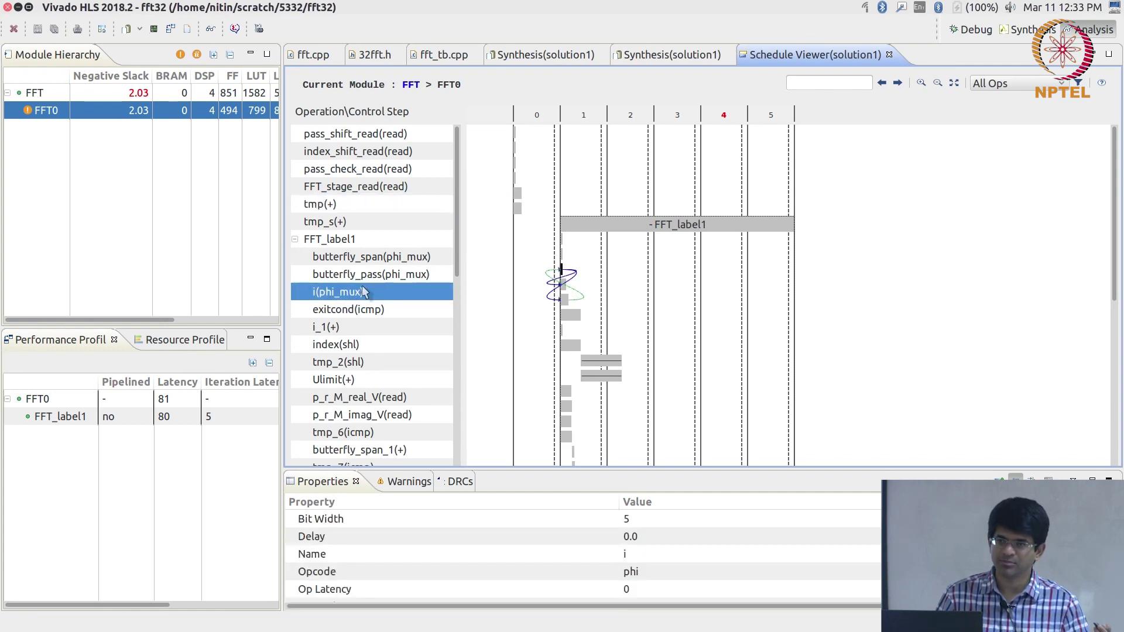
left_click(365, 305)
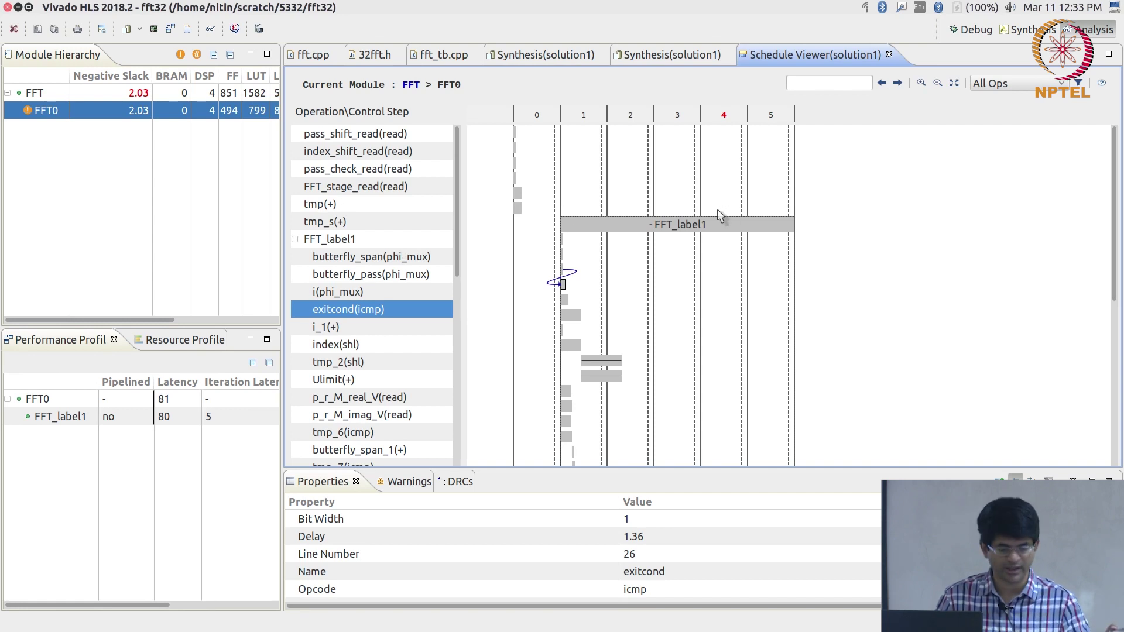
left_click(412, 85)
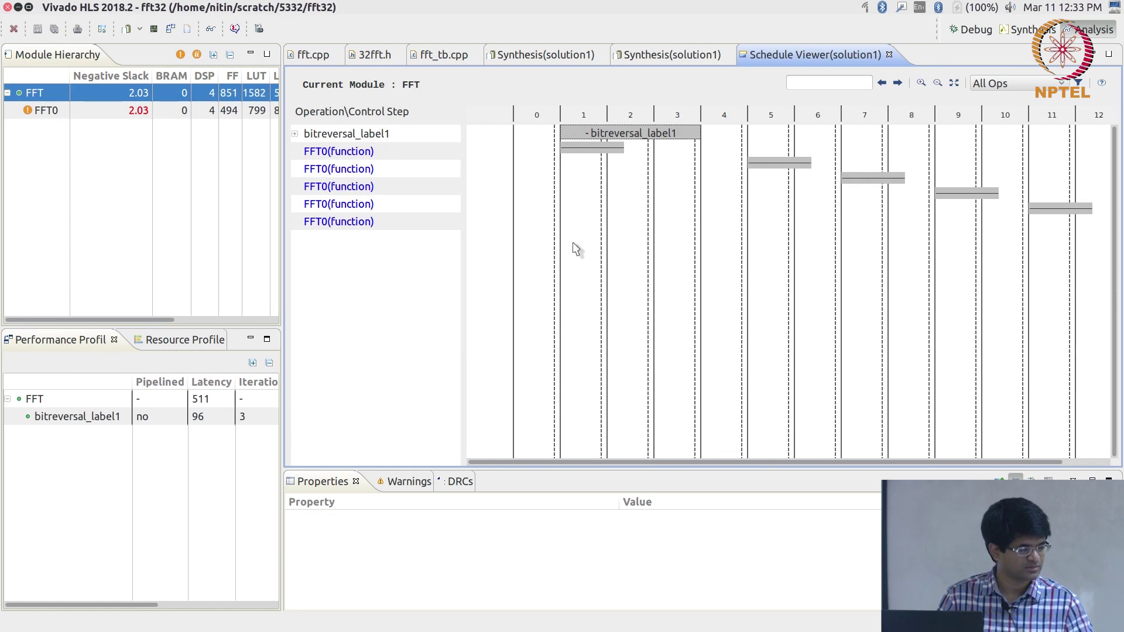
Inspect the step-5 FFT0 call and its source line, then select bitreversal_label1
left_click(784, 163)
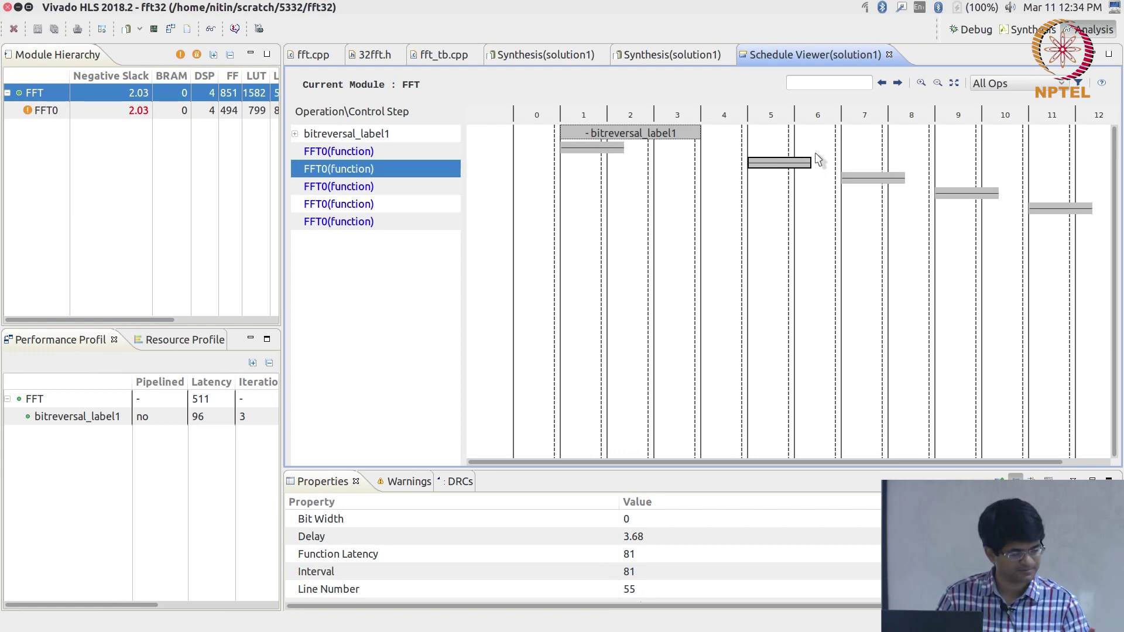
left_click(322, 56)
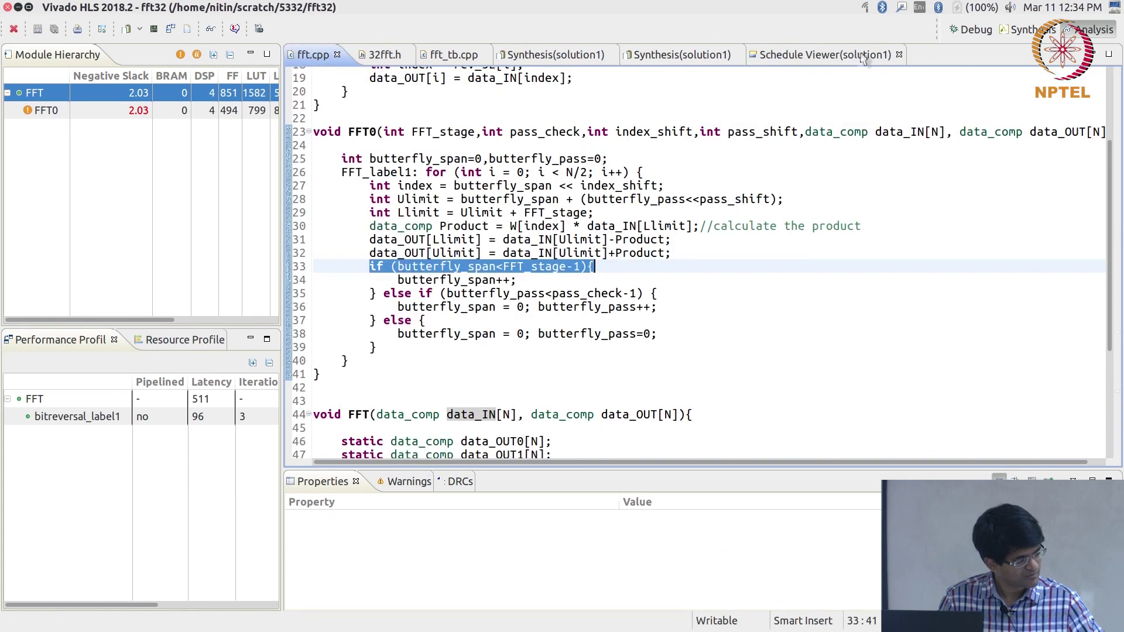
left_click(846, 53)
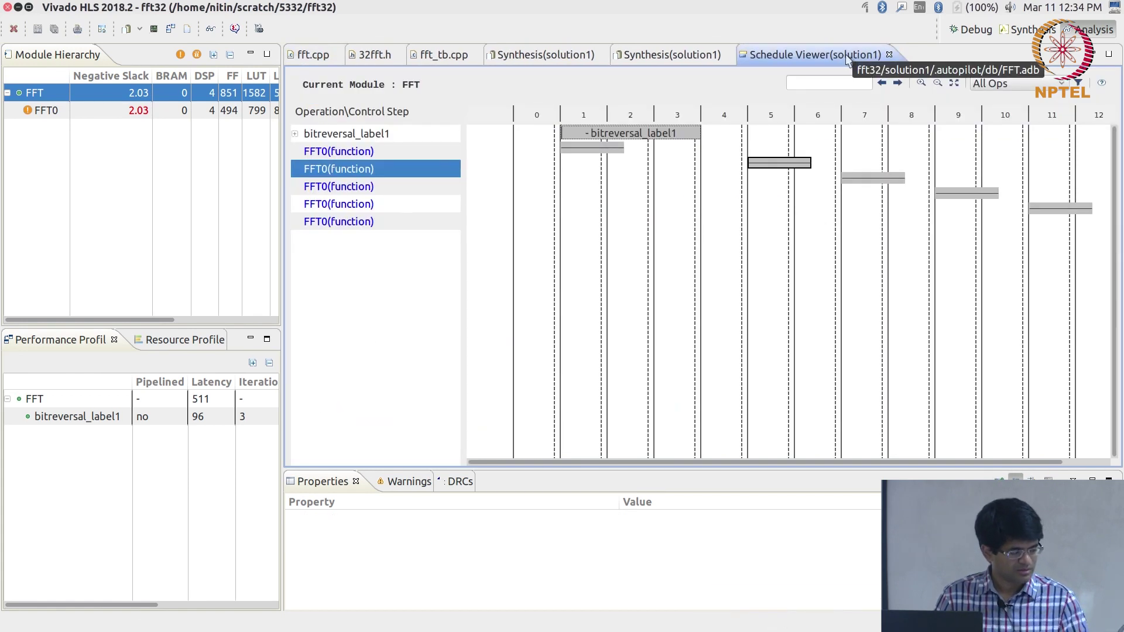
left_click(365, 133)
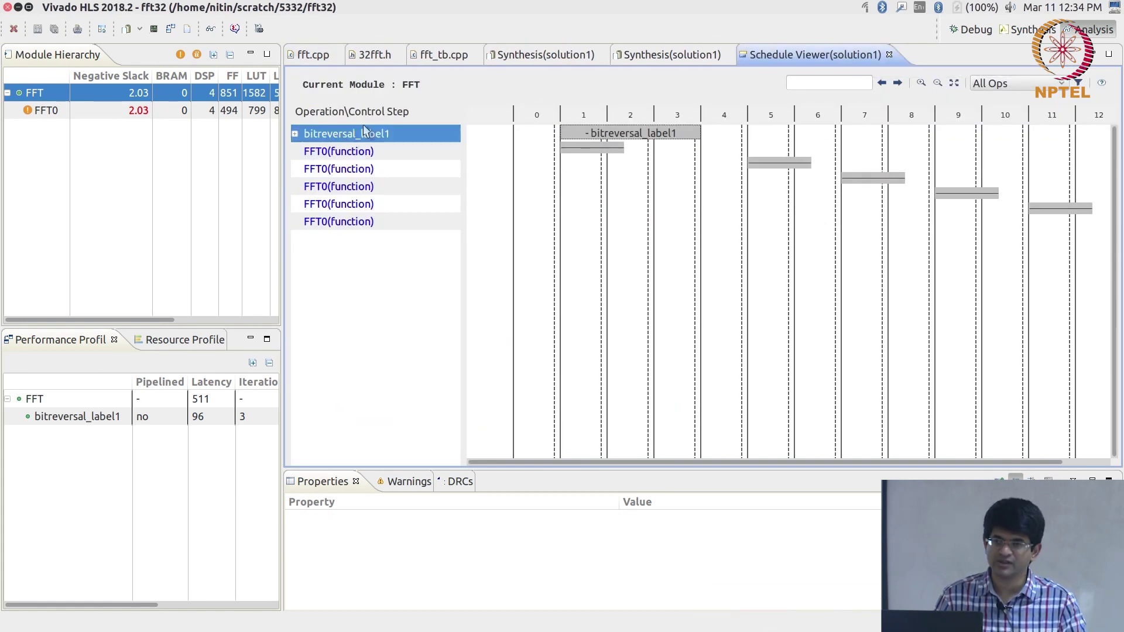
Expand bitreversal_label1, enter FFT0's own schedule, and return to the top-level FFT
double_click(614, 137)
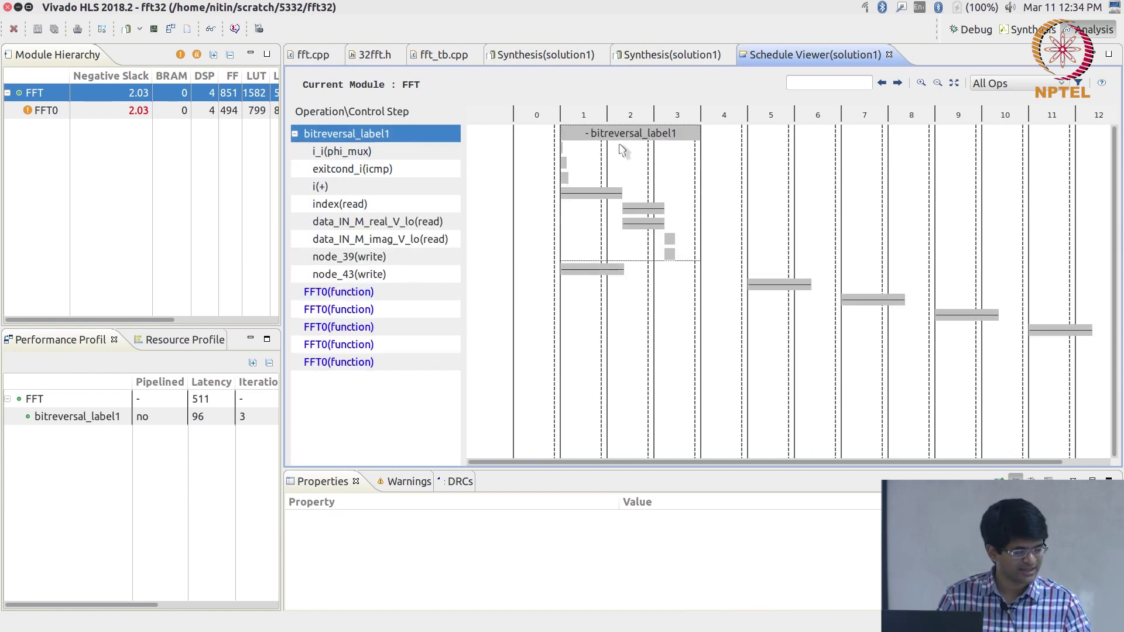
double_click(338, 292)
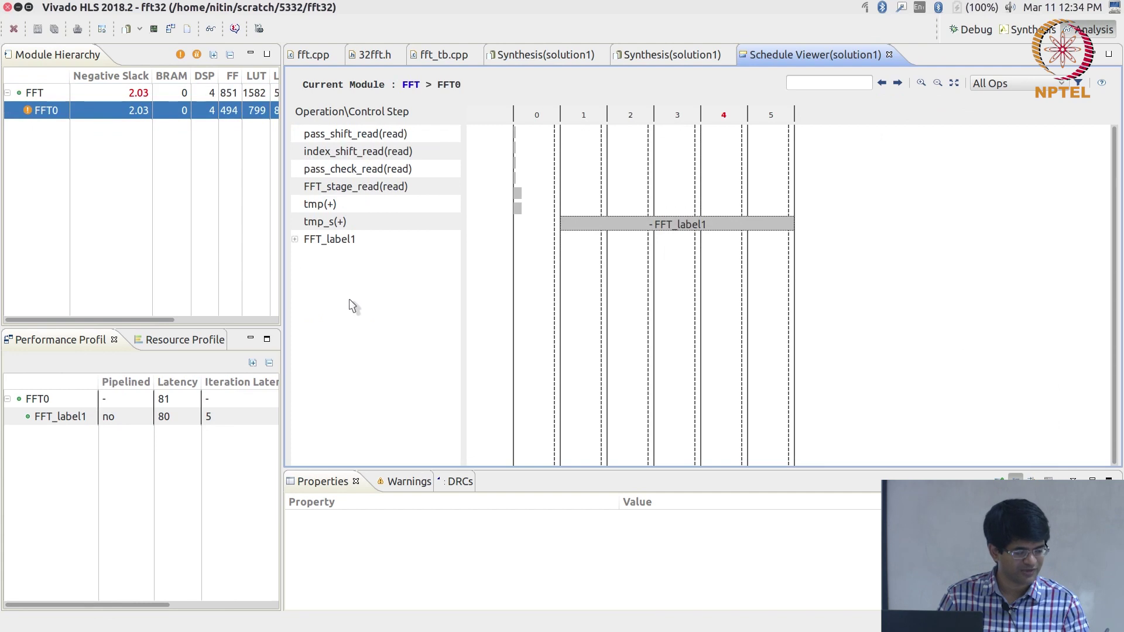
left_click(410, 85)
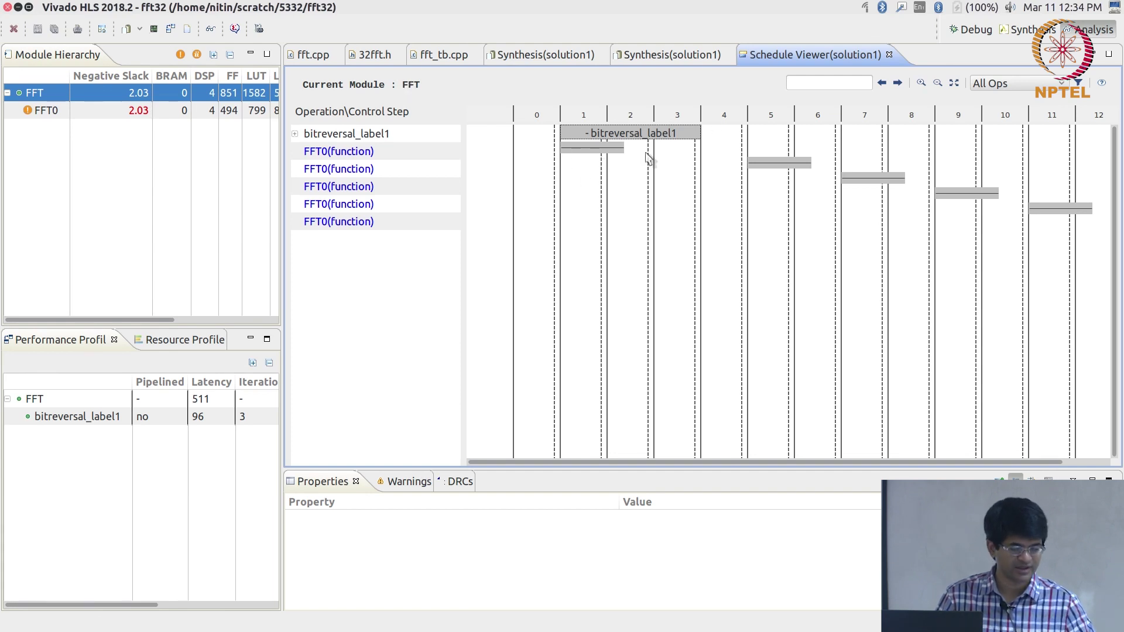
Check the FFT0 calls at steps 5, 7, 9 and 11, each with latency 81
left_click(758, 163)
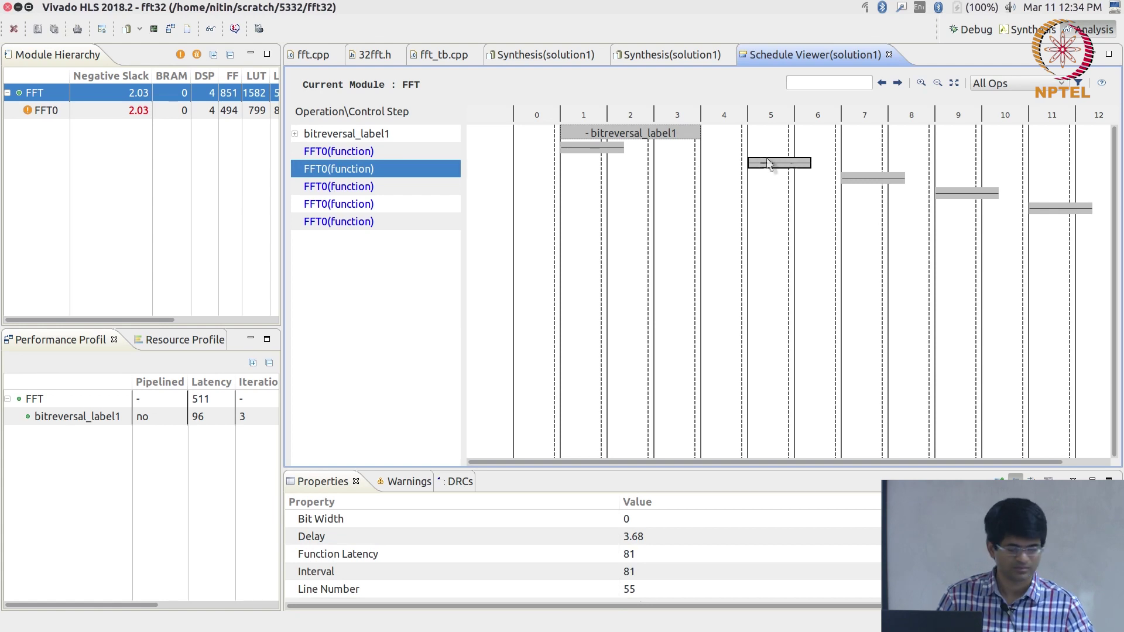
left_click(878, 178)
left_click(958, 194)
left_click(1046, 209)
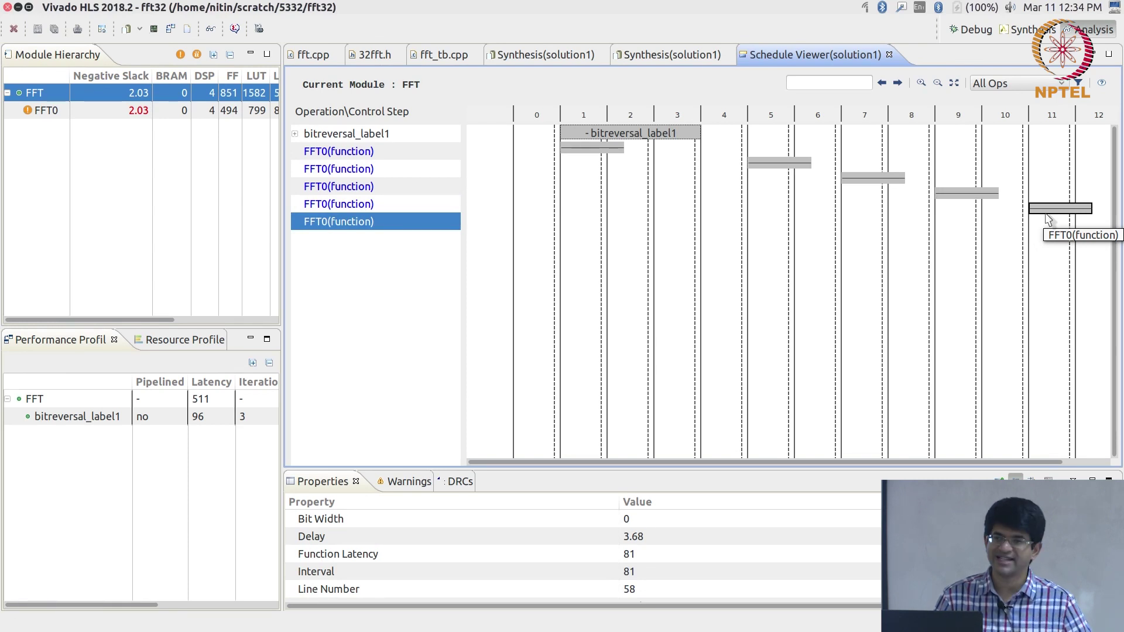
Show the FFT0 synthesis report's Utilization Estimates: 4 DSP, 494 FF, 799 LUT
left_click(1042, 37)
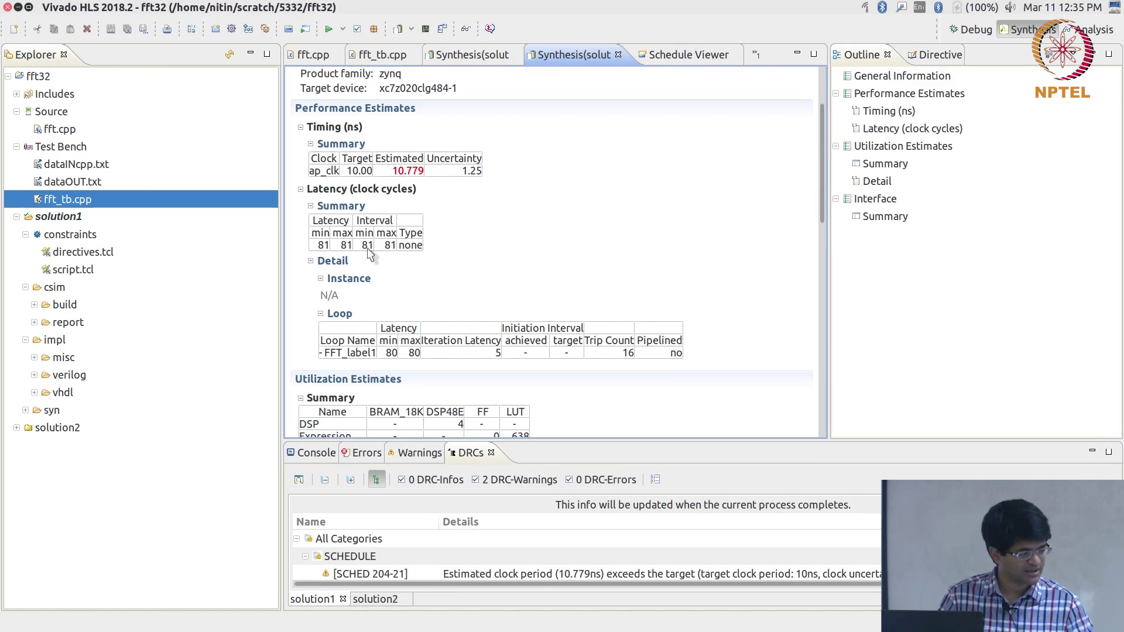
left_click_drag(820, 175, 819, 238)
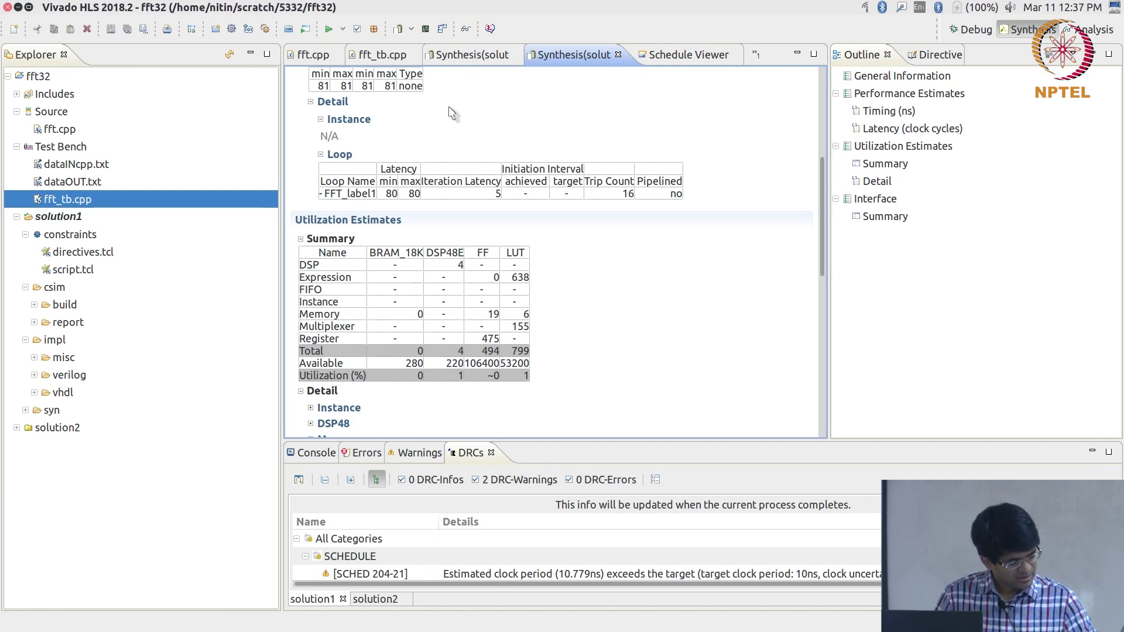
Scroll the FFT0 report down to the Instance, DSP48, Memory, FIFO, Expression, Multiplexer and Register details
left_click_drag(822, 190, 820, 231)
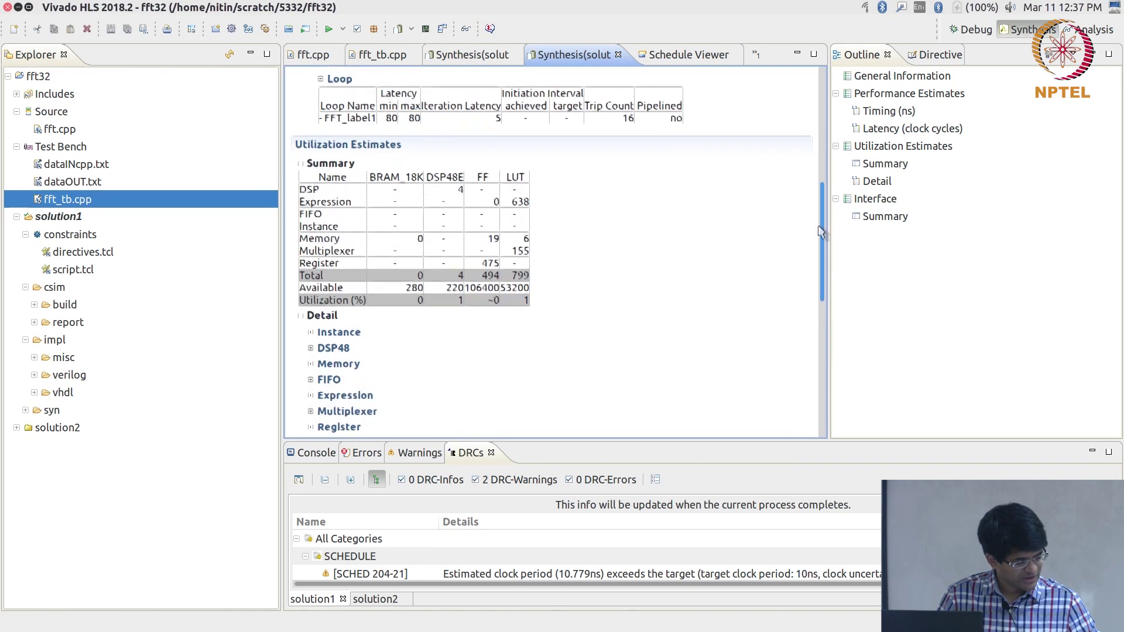
left_click(311, 348)
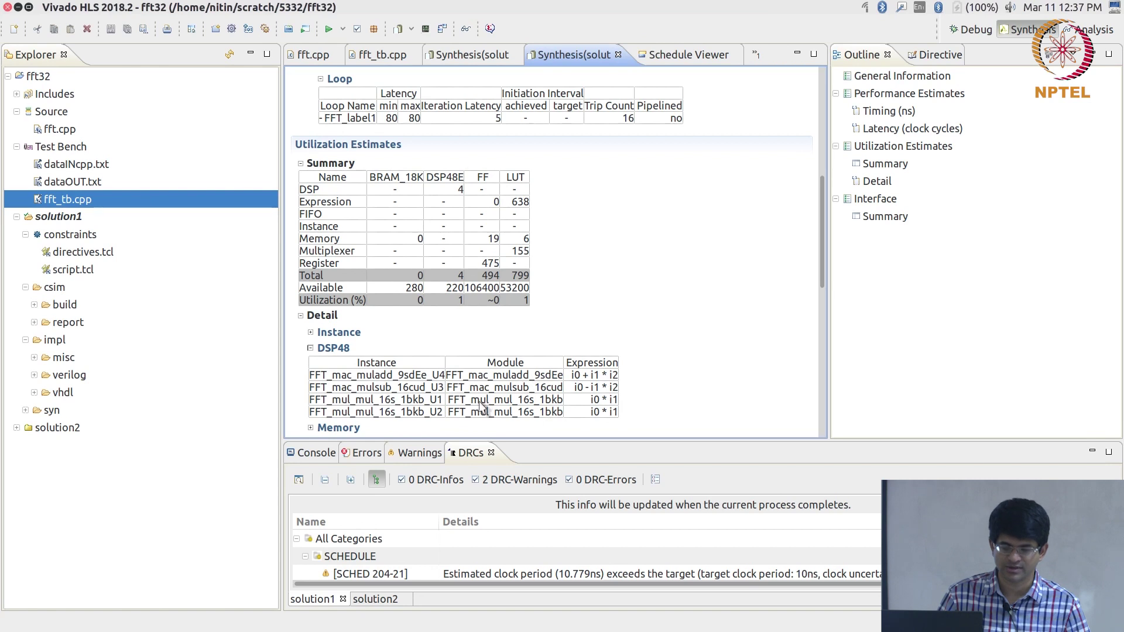
left_click(310, 348)
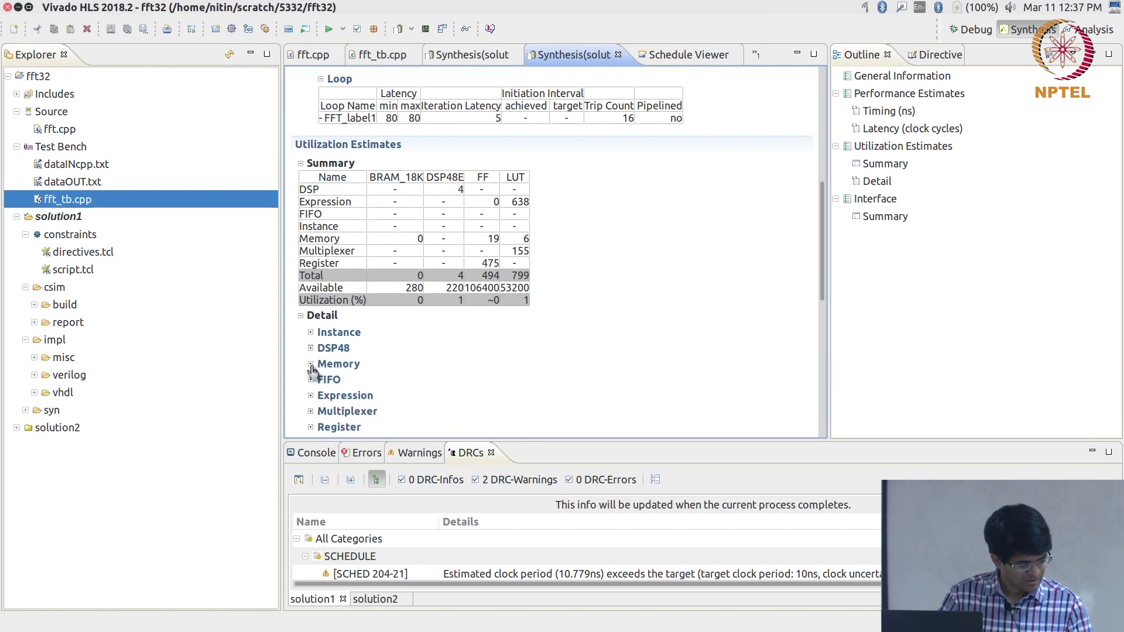
left_click(327, 362)
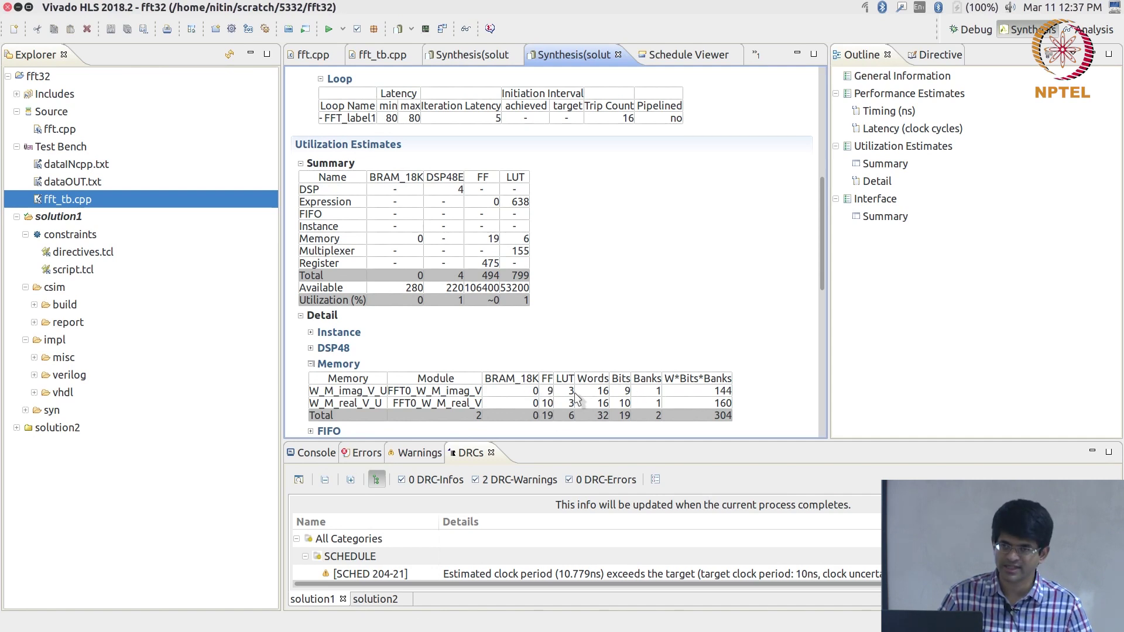
left_click(311, 363)
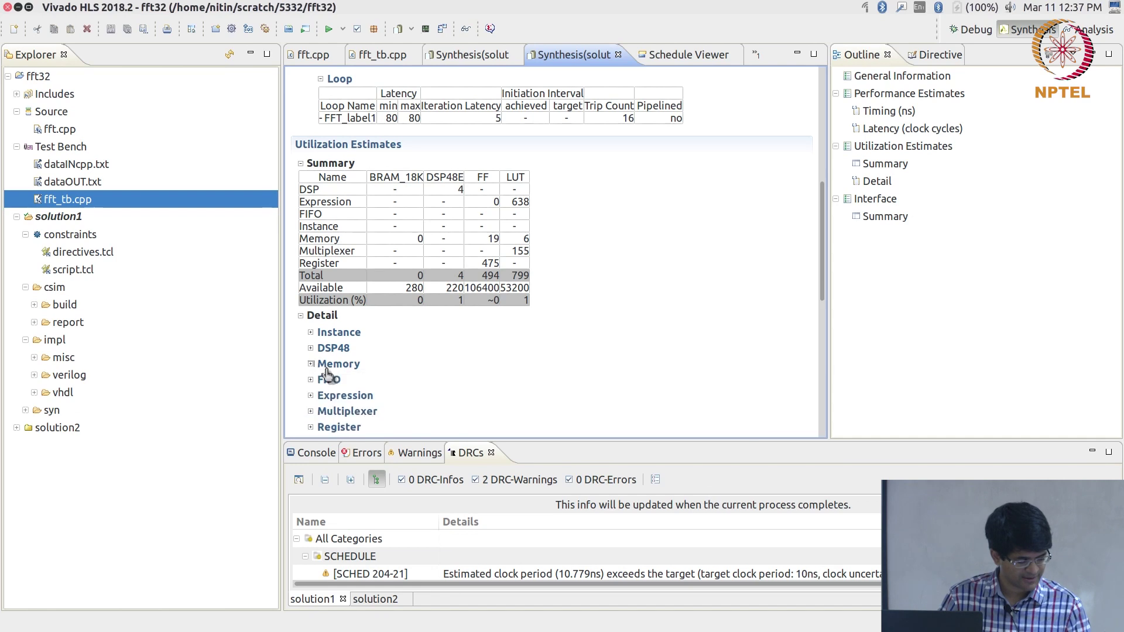
left_click(311, 380)
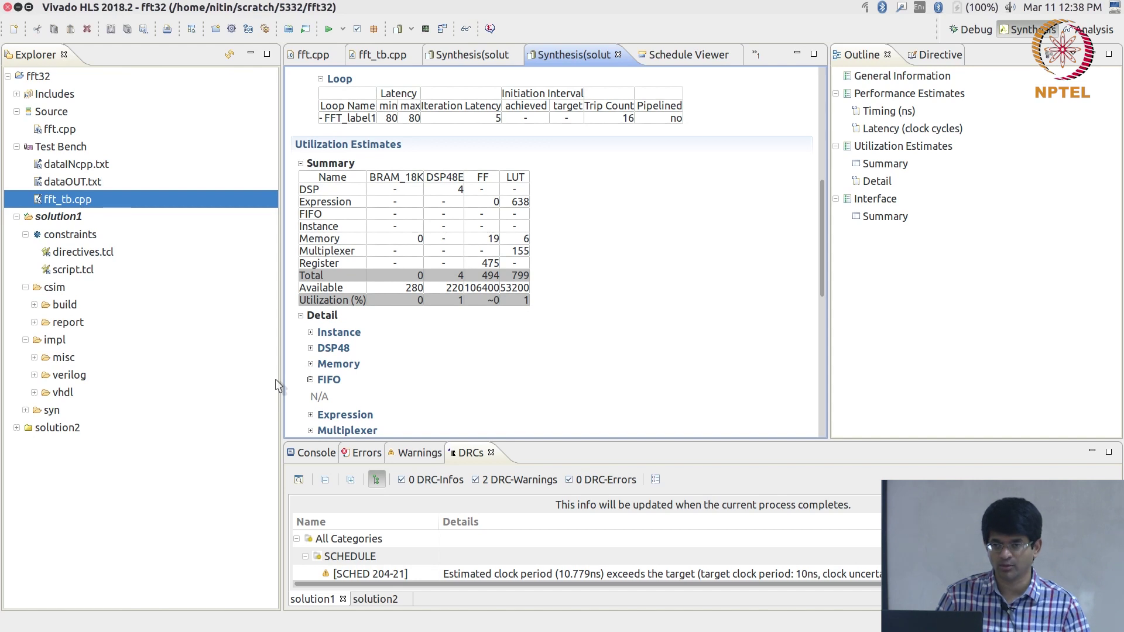
left_click(311, 380)
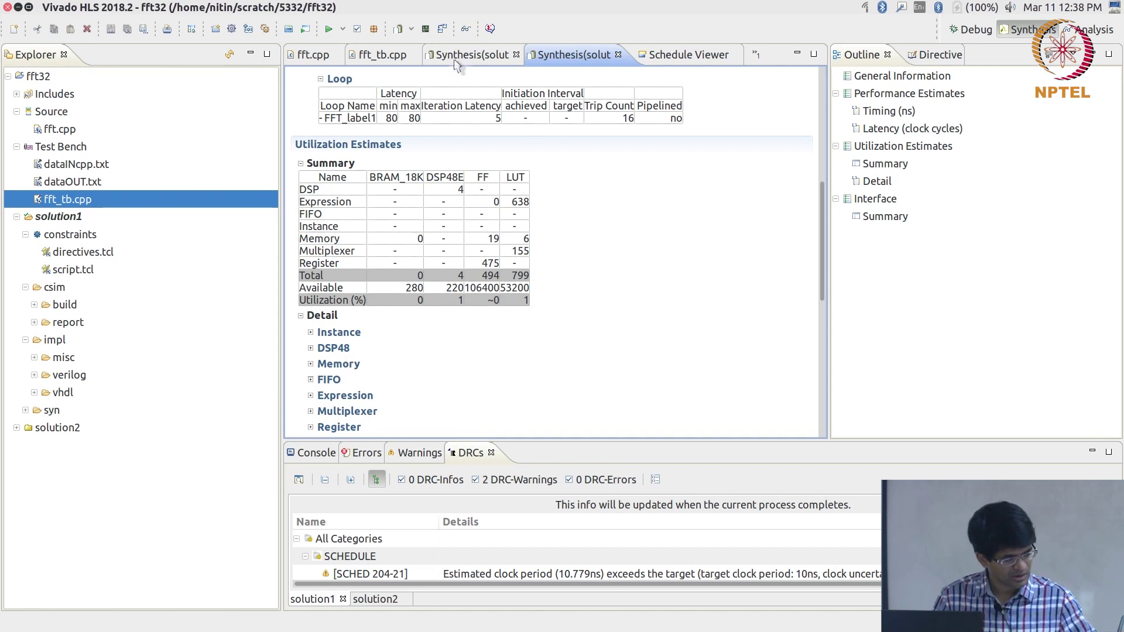
Compare the FFT0 report with the top-level FFT report, ending on its 511-cycle latency and FFT0 instance
left_click(481, 56)
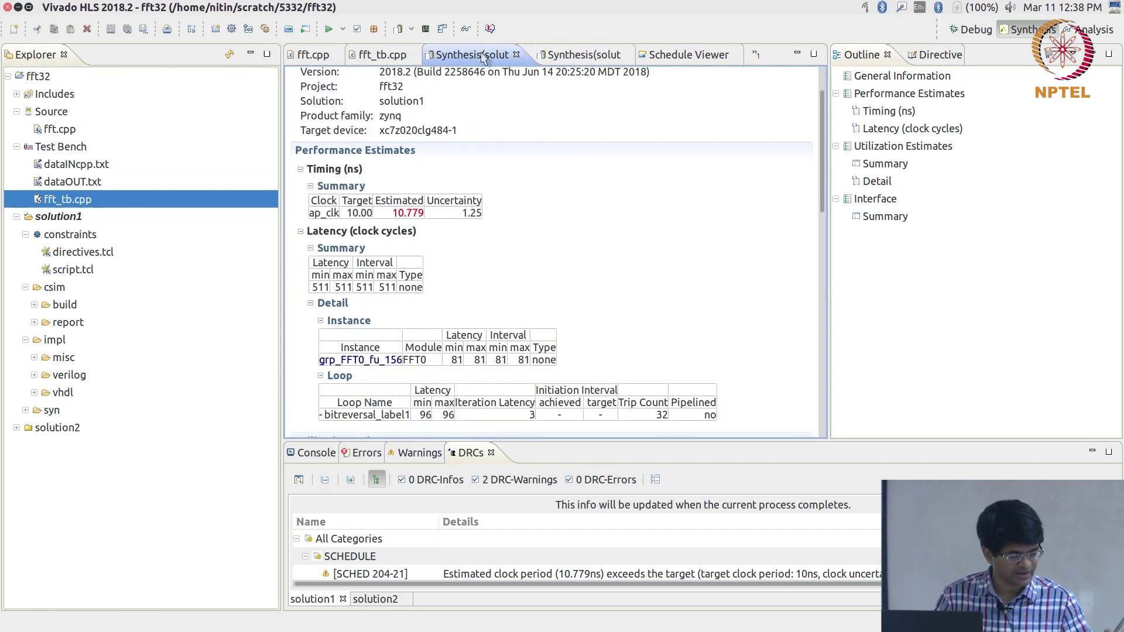
mouse_move(819, 199)
left_mouse_down()
mouse_move(819, 228)
mouse_move(822, 204)
left_mouse_up()
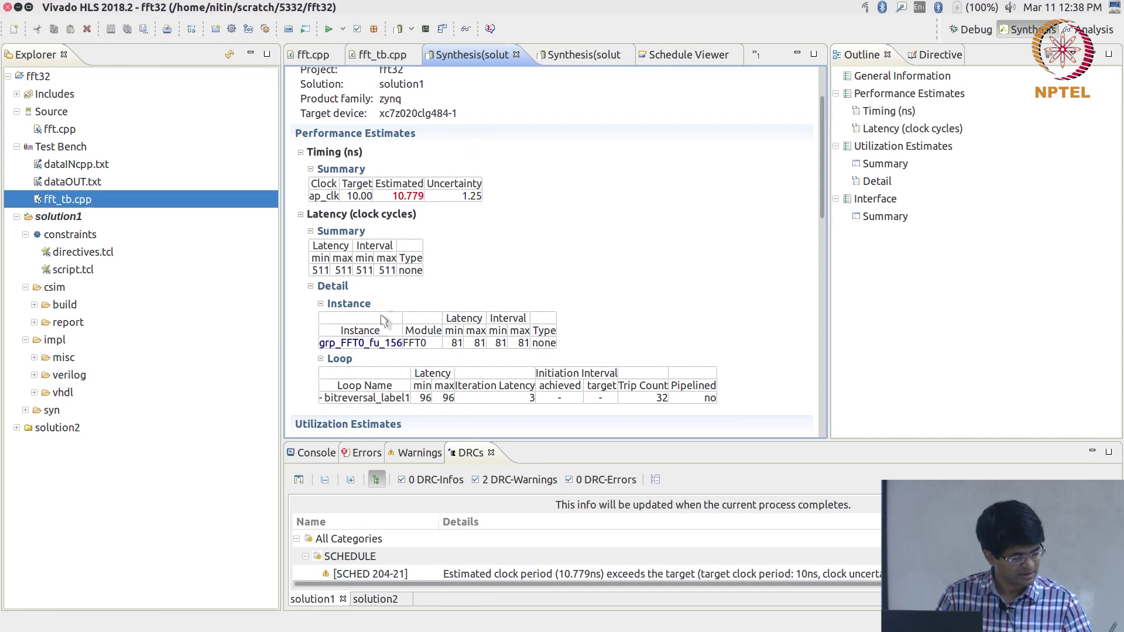
key("ctrl+Page_Down")
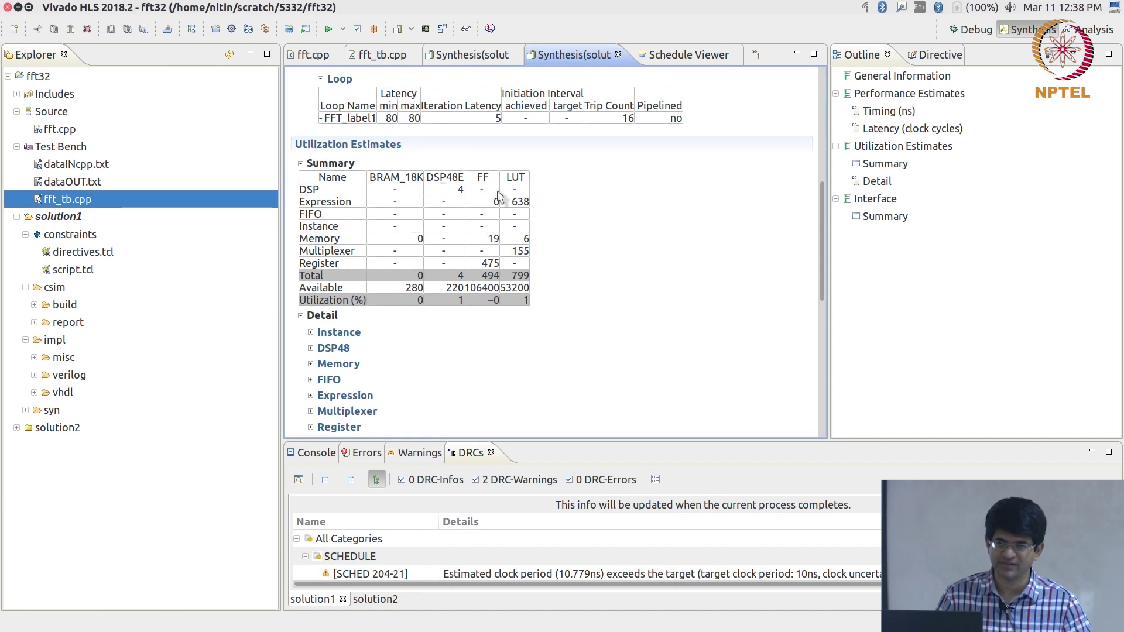
left_click(476, 58)
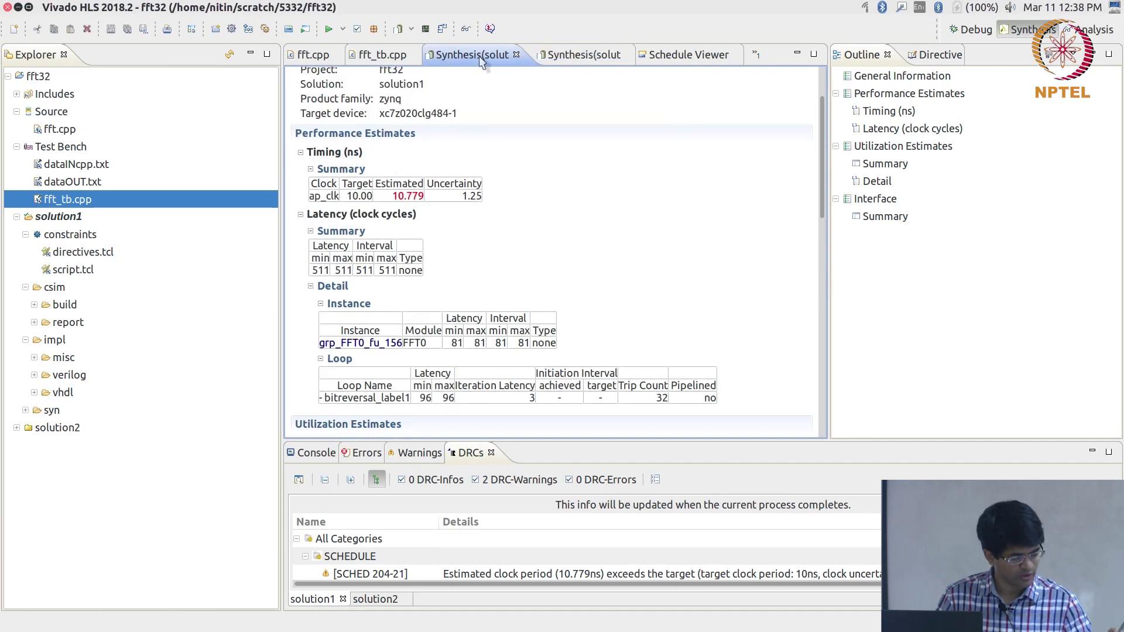
Scroll to the top-level utilization summary: 0 BRAM_18K, 4 DSP48E, 851 FF, 1582 LUT
left_click_drag(819, 188, 817, 263)
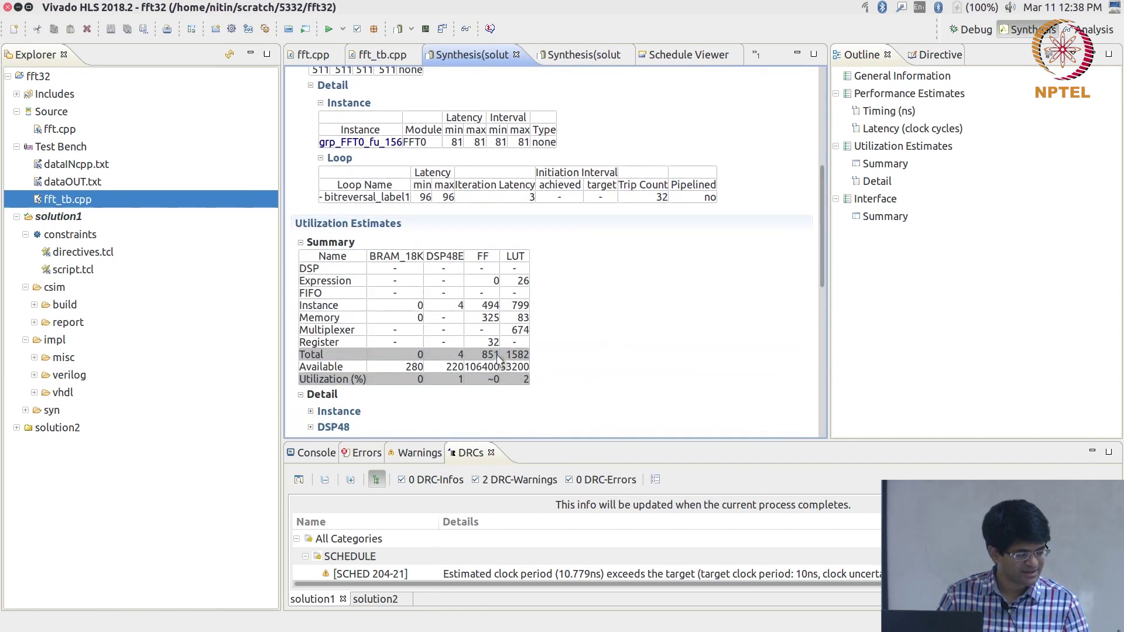